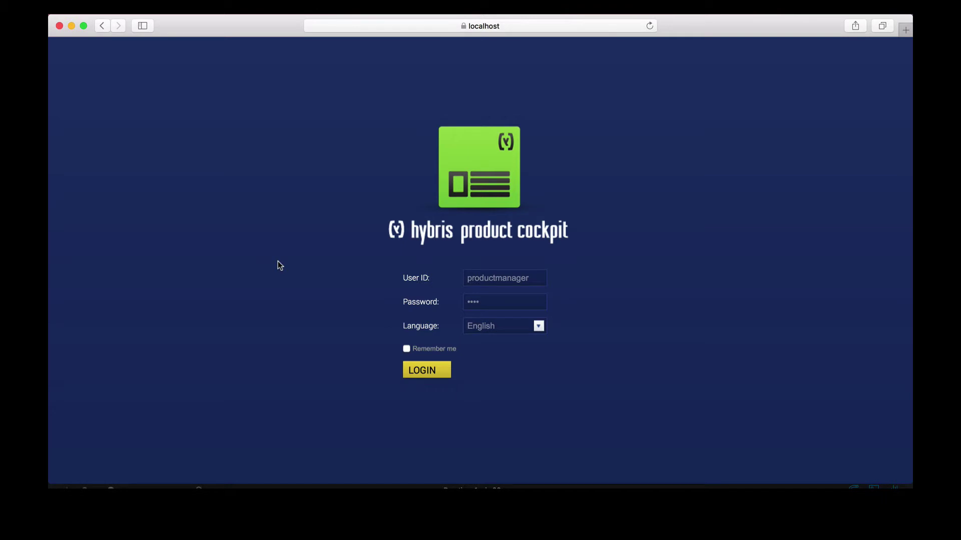
Sign in with the user ID and password, then check the Data language options in the menu.
{"action": "left_click", "coordinate": [513, 26]}
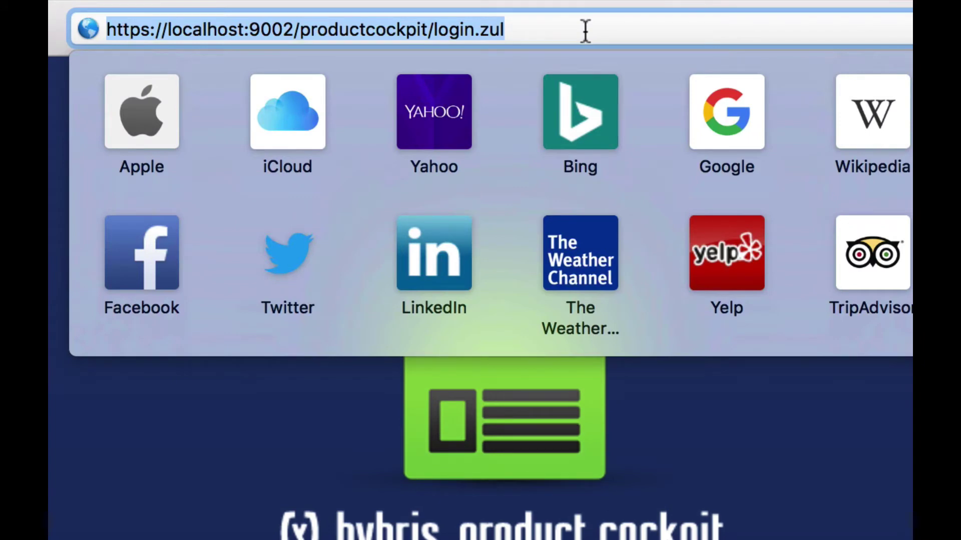
{"action": "key", "text": "Escape"}
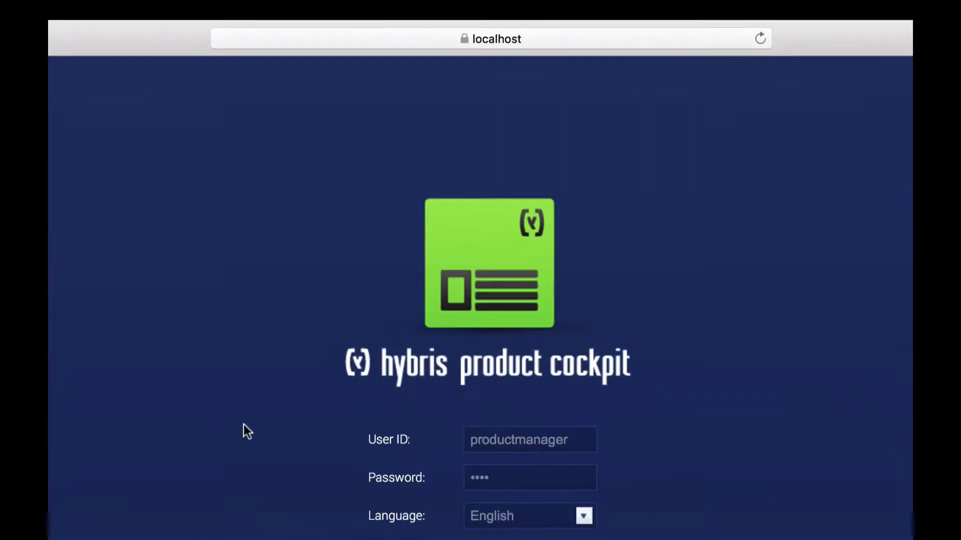
{"action": "left_click", "coordinate": [513, 295]}
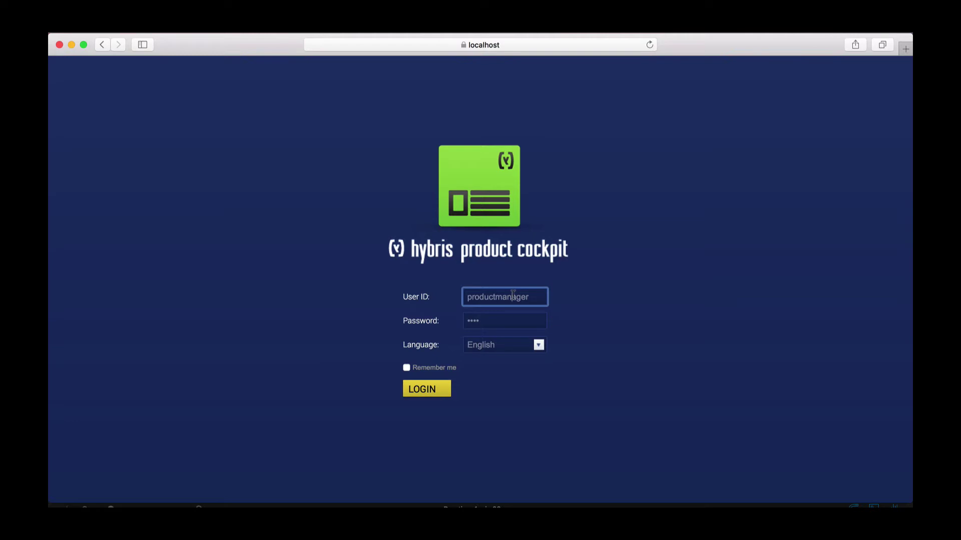
{"action": "left_click", "coordinate": [512, 323]}
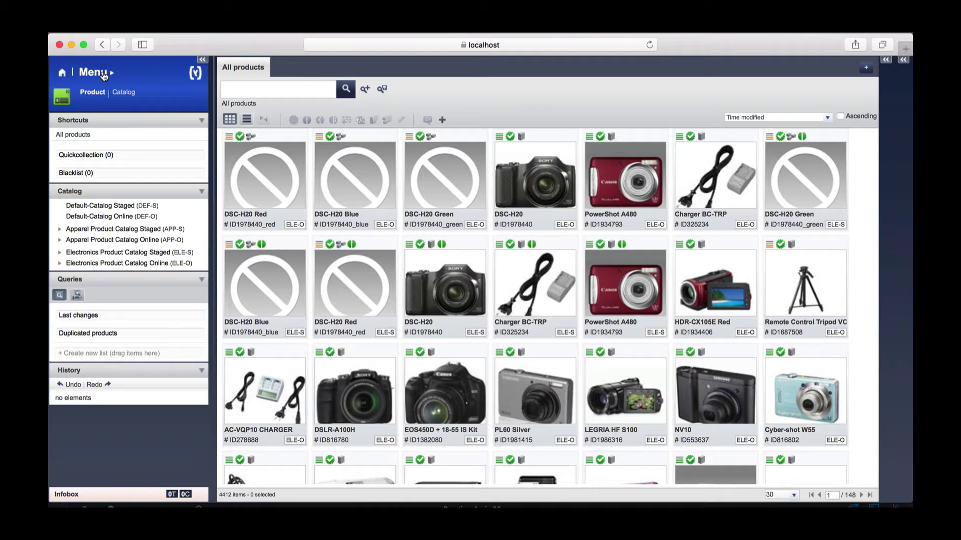
{"action": "left_click", "coordinate": [113, 75]}
{"action": "mouse_move", "coordinate": [139, 84]}
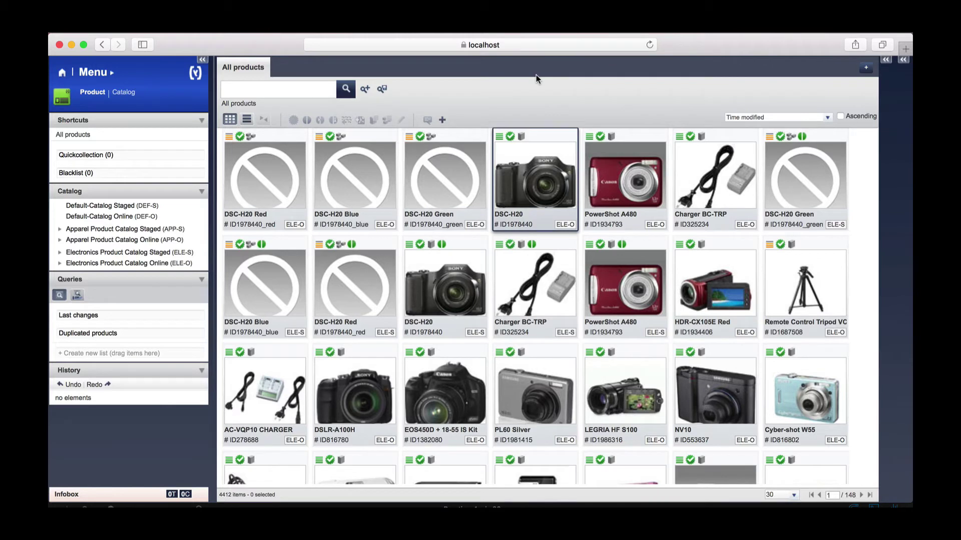
Open the DSC-H20 camera in the editor and scroll through its attributes and description.
{"action": "mouse_move", "coordinate": [527, 152]}
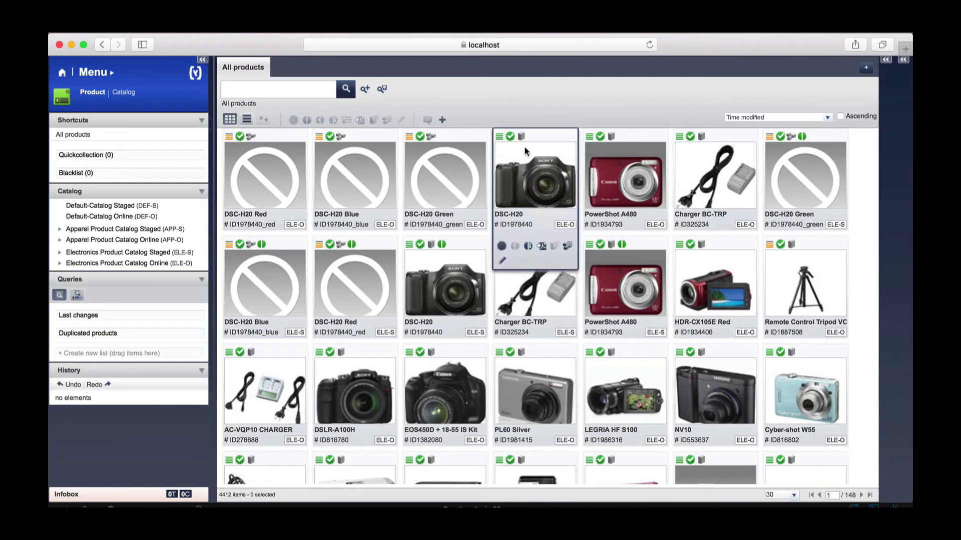
{"action": "left_click", "coordinate": [502, 263]}
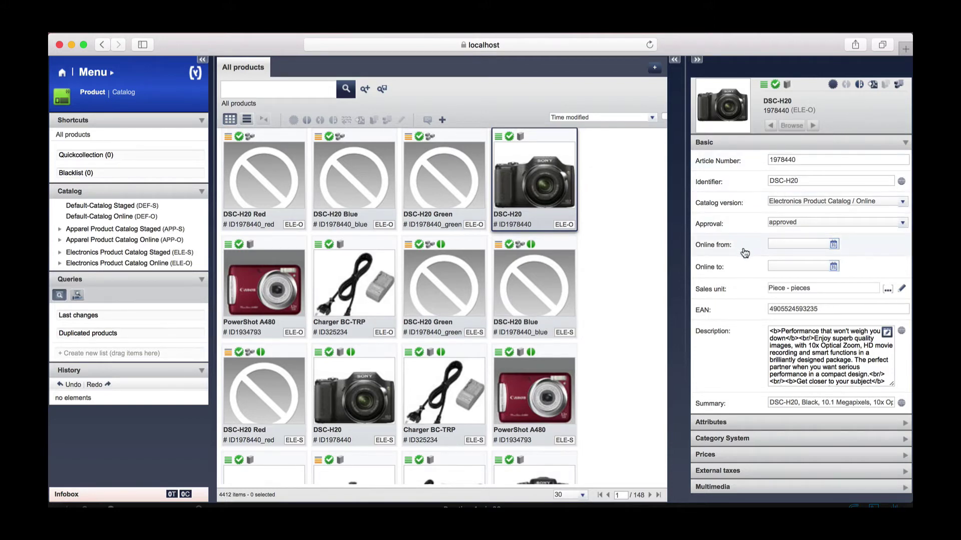
{"action": "scroll", "coordinate": [745, 253], "scroll_direction": "down", "scroll_amount": 3}
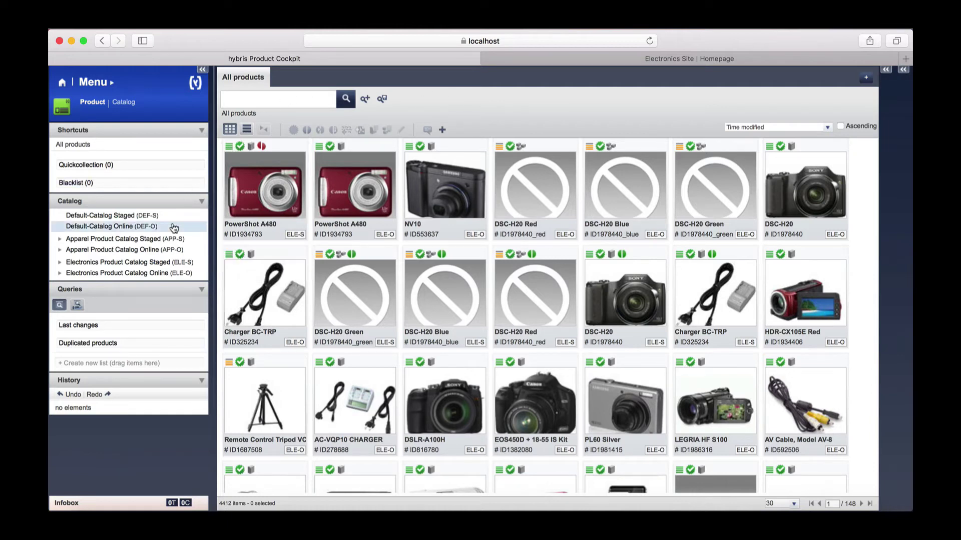
Filter to Electronics Product Catalog Staged, open PowerShot A480, and copy article number 1934793.
{"action": "left_click", "coordinate": [159, 265]}
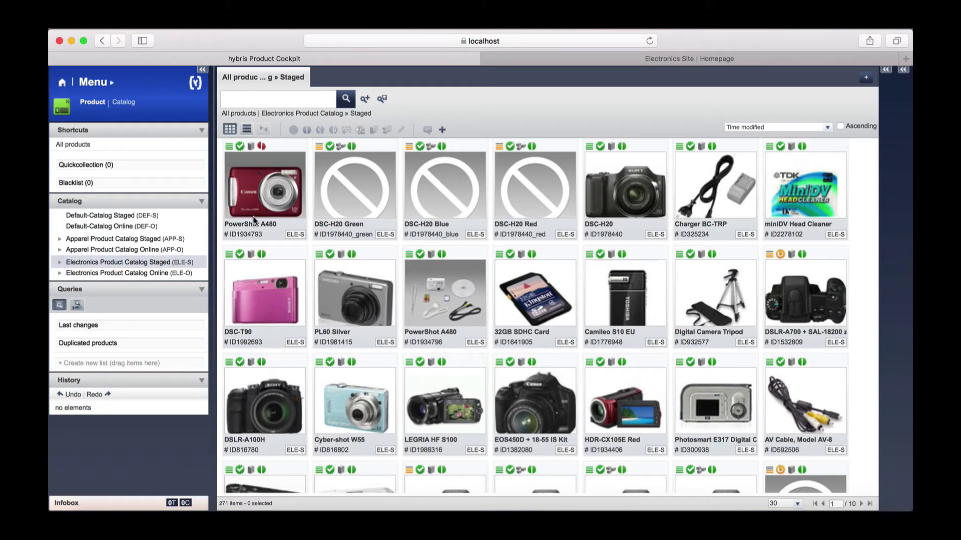
{"action": "mouse_move", "coordinate": [281, 183]}
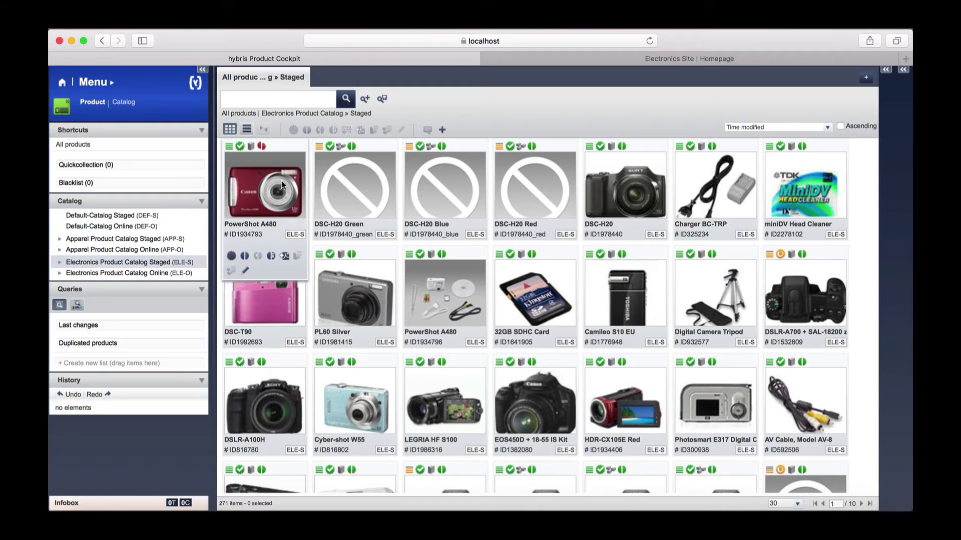
{"action": "left_click", "coordinate": [246, 273]}
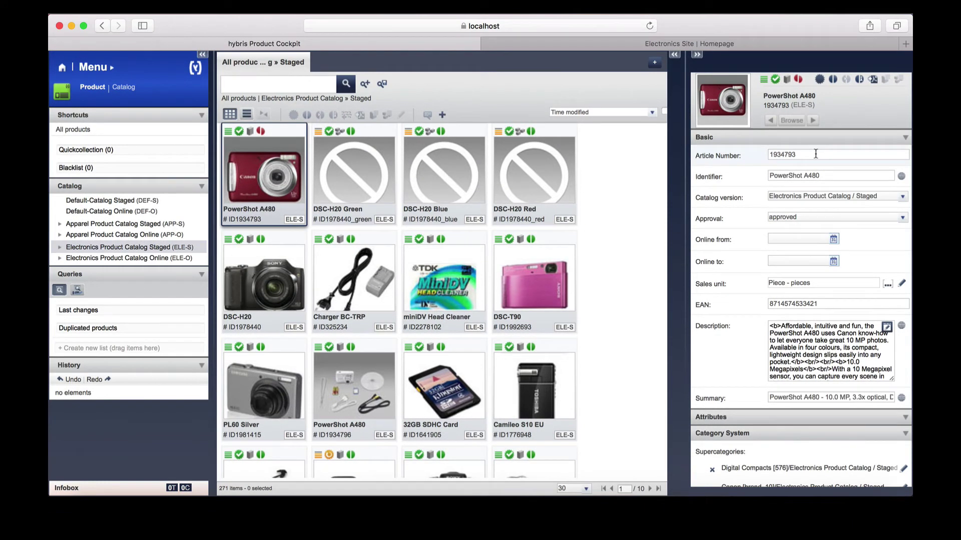
{"action": "double_click", "coordinate": [816, 154]}
{"action": "key", "text": "super+c"}
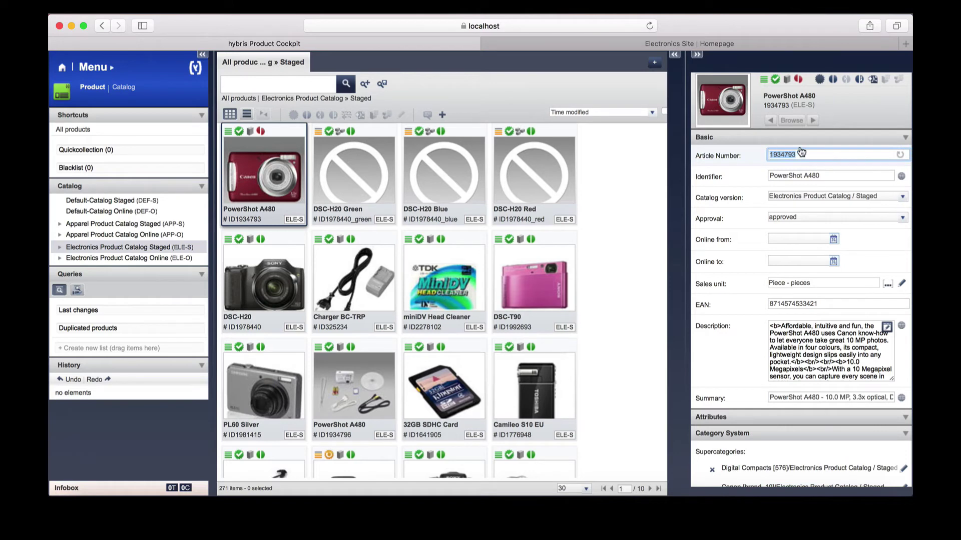
{"action": "left_click", "coordinate": [744, 46]}
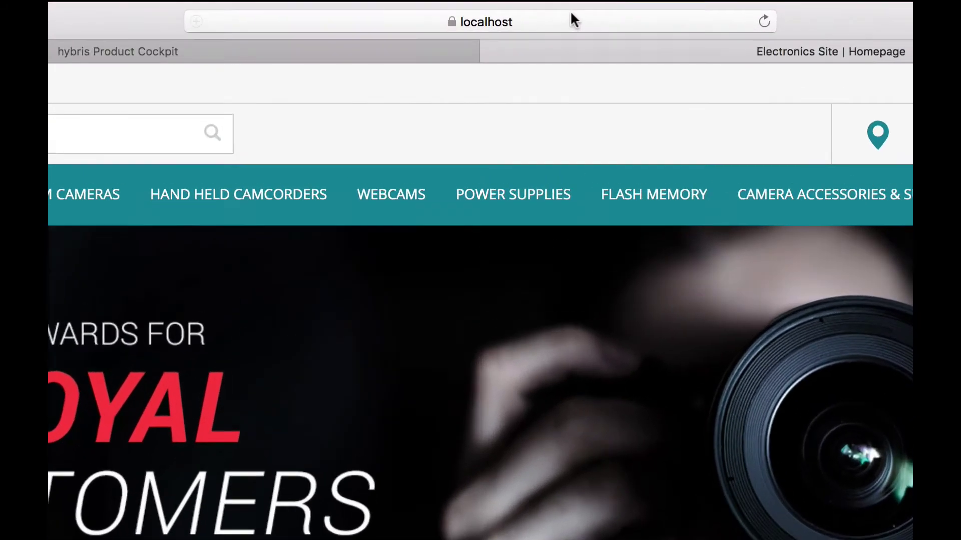
Search the storefront for article 1934793 and open the red PowerShot A480 result.
{"action": "left_click", "coordinate": [535, 24]}
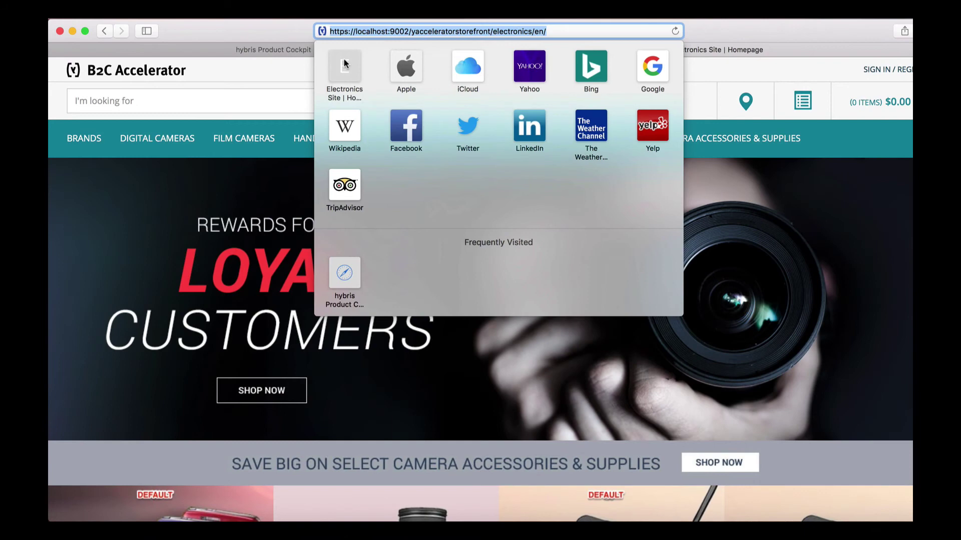
{"action": "left_click", "coordinate": [216, 100]}
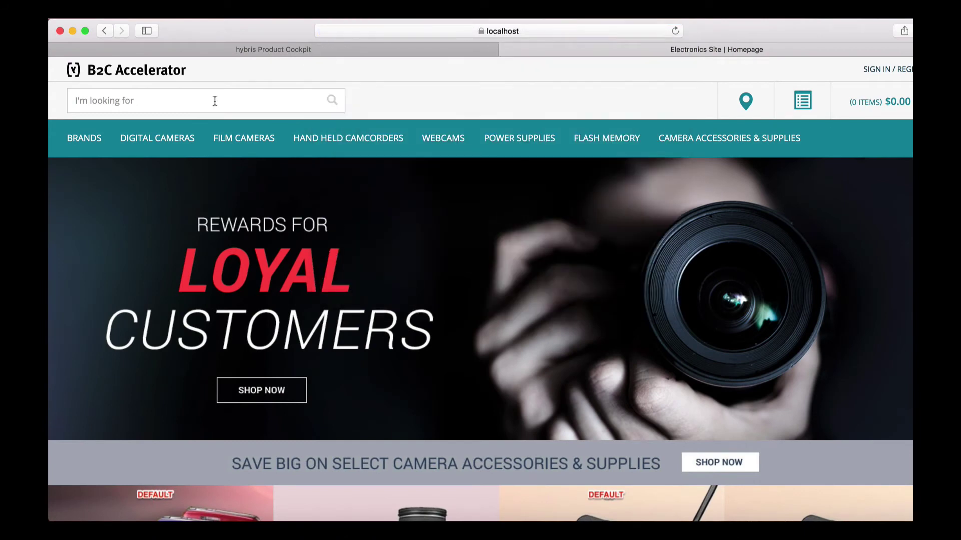
{"action": "key", "text": "super+v"}
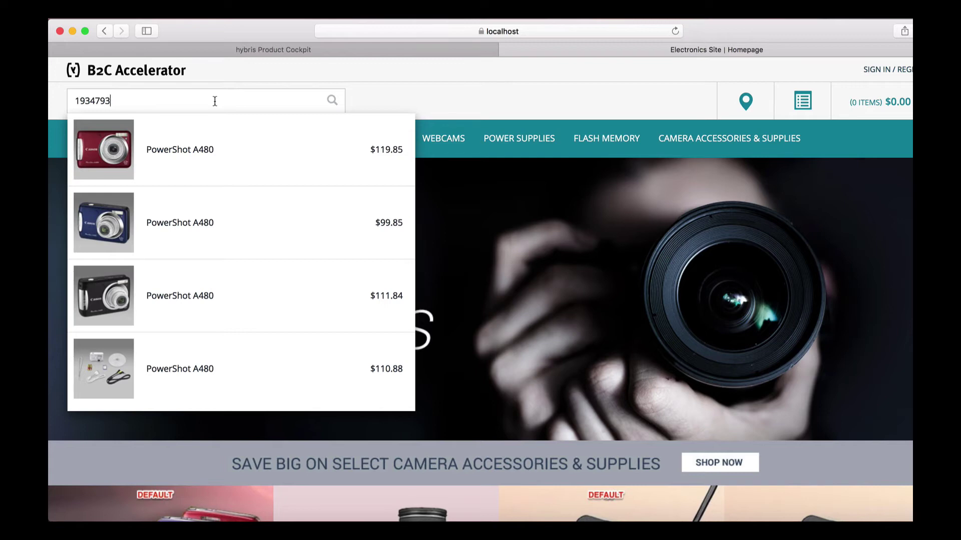
{"action": "left_click", "coordinate": [194, 140]}
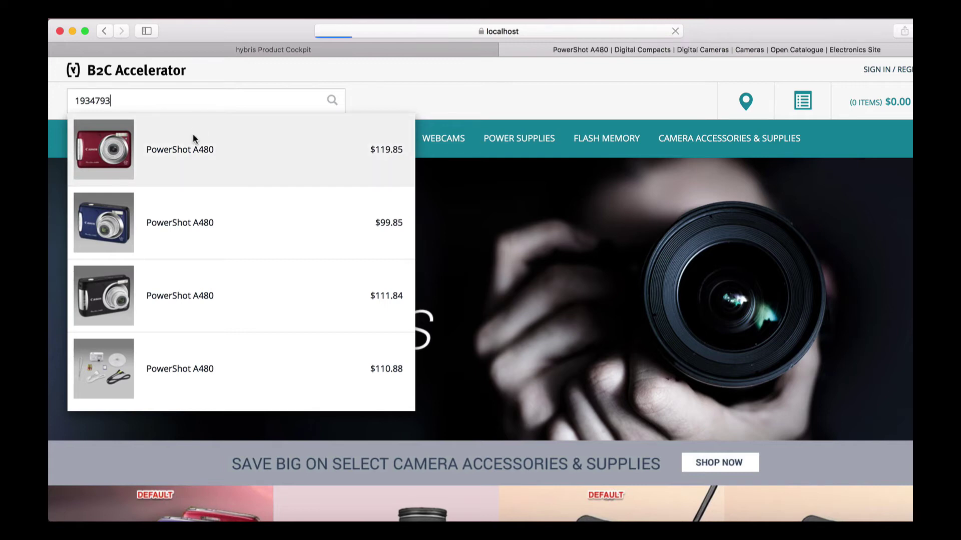
Scroll the red PowerShot A480 page to check the $119.85 price and product details.
{"action": "scroll", "coordinate": [427, 287], "scroll_direction": "down", "scroll_amount": 1}
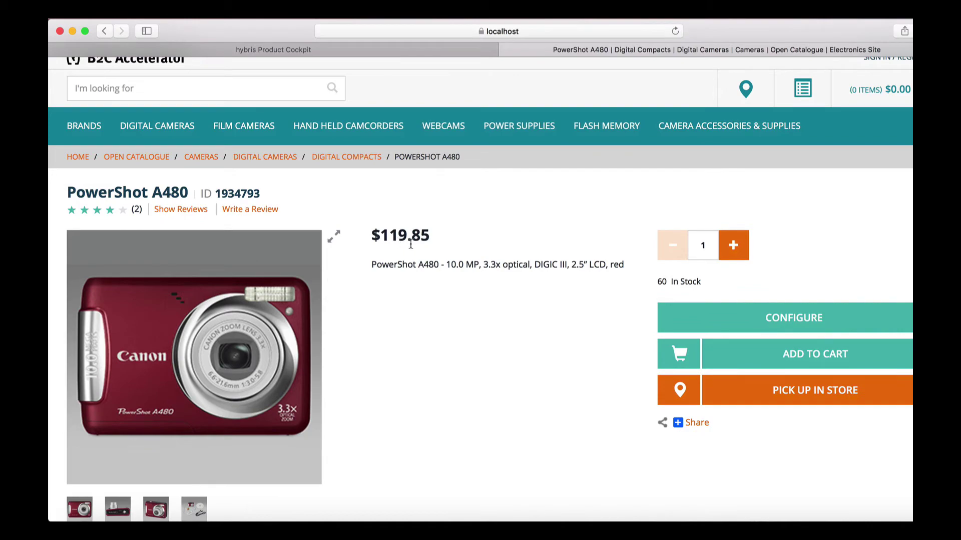
{"action": "scroll", "coordinate": [411, 244], "scroll_direction": "down", "scroll_amount": 10}
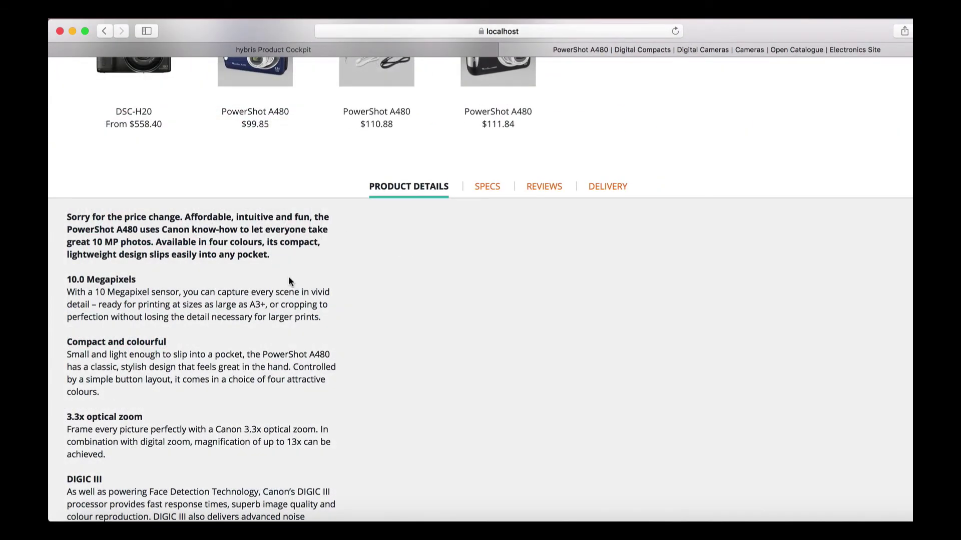
{"action": "scroll", "coordinate": [285, 276], "scroll_direction": "down", "scroll_amount": 3}
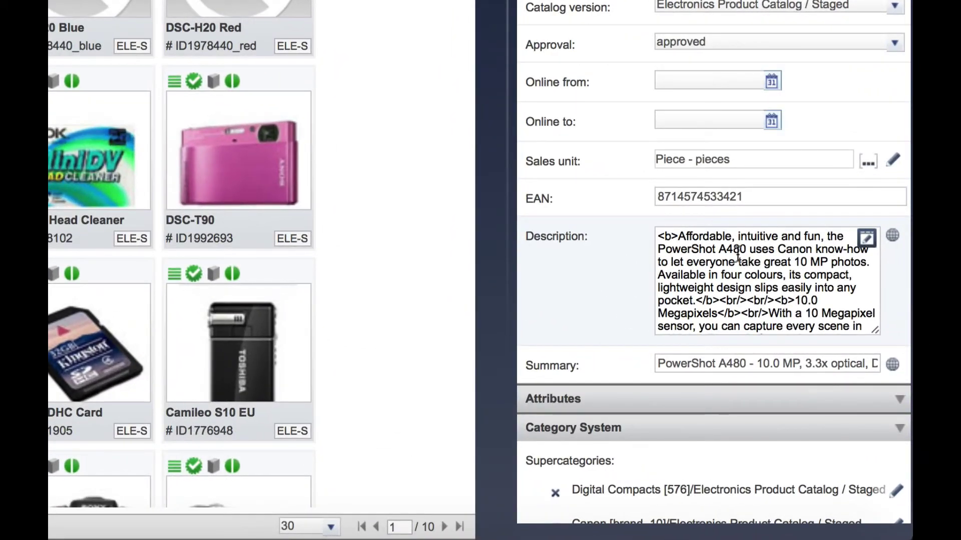
Insert <p><b>New Price for 2017</b></p> as the first line of the PowerShot A480 description.
{"action": "left_click", "coordinate": [659, 242]}
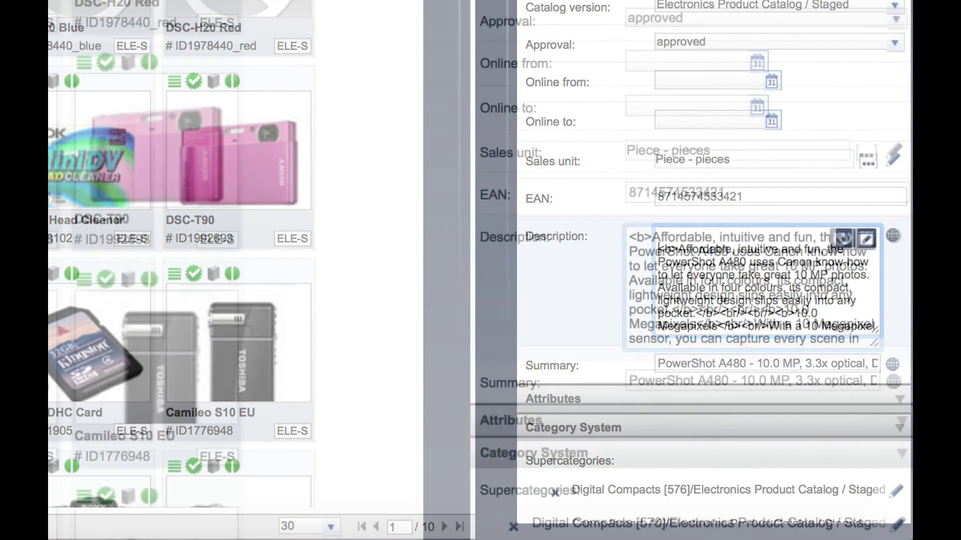
{"action": "key", "text": "Return"}
{"action": "key", "text": "Return"}
{"action": "key", "text": "Up"}
{"action": "key", "text": "Up"}
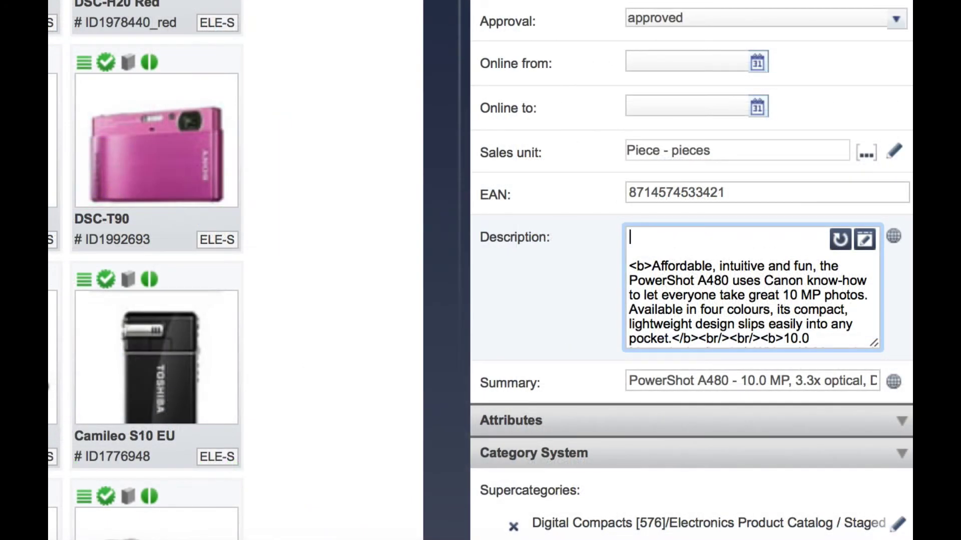
{"action": "type", "text": "<p><b>New Price for 2017</b></p>"}
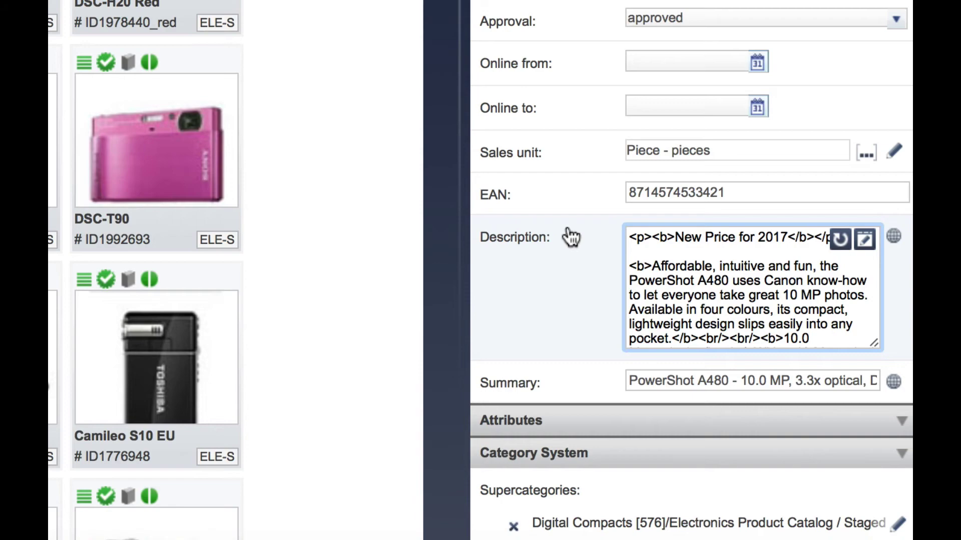
{"action": "left_click", "coordinate": [665, 192]}
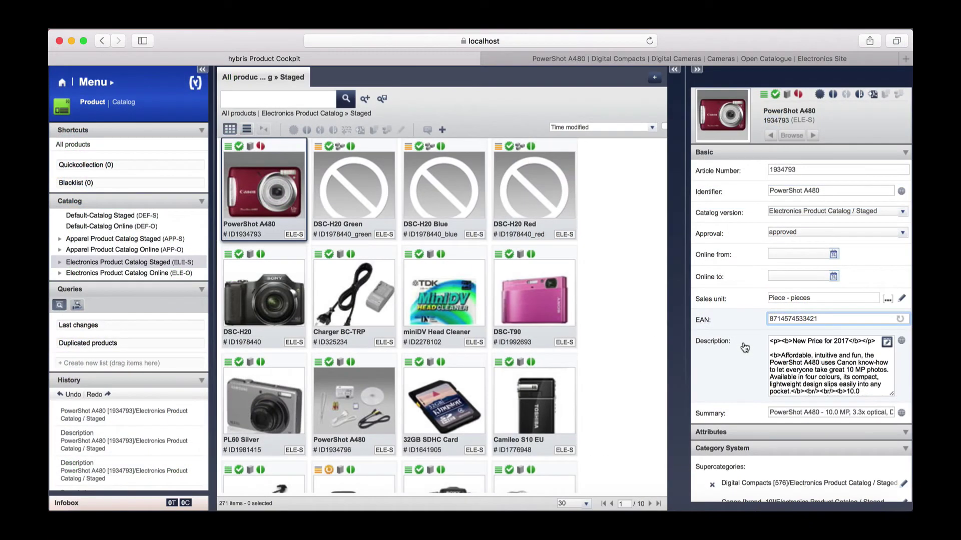
Edit the PowerShot A480's USD price row, changing 119.85 to 109.85.
{"action": "scroll", "coordinate": [739, 326], "scroll_direction": "down", "scroll_amount": 5}
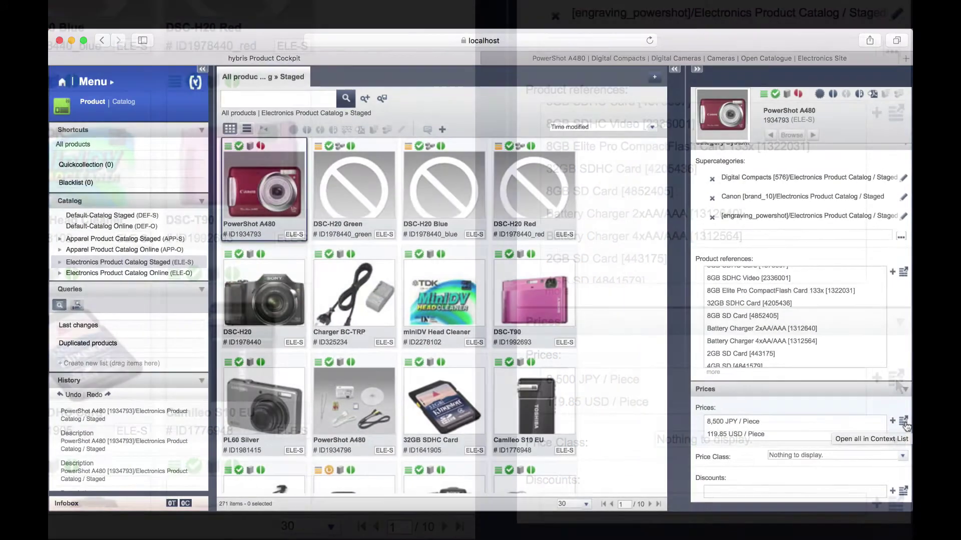
{"action": "left_click", "coordinate": [895, 383]}
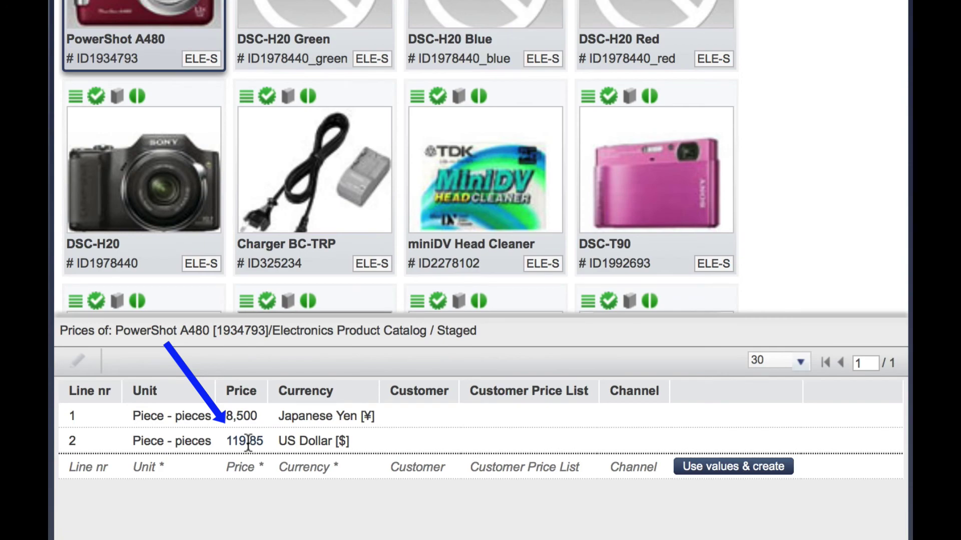
{"action": "left_click", "coordinate": [248, 443]}
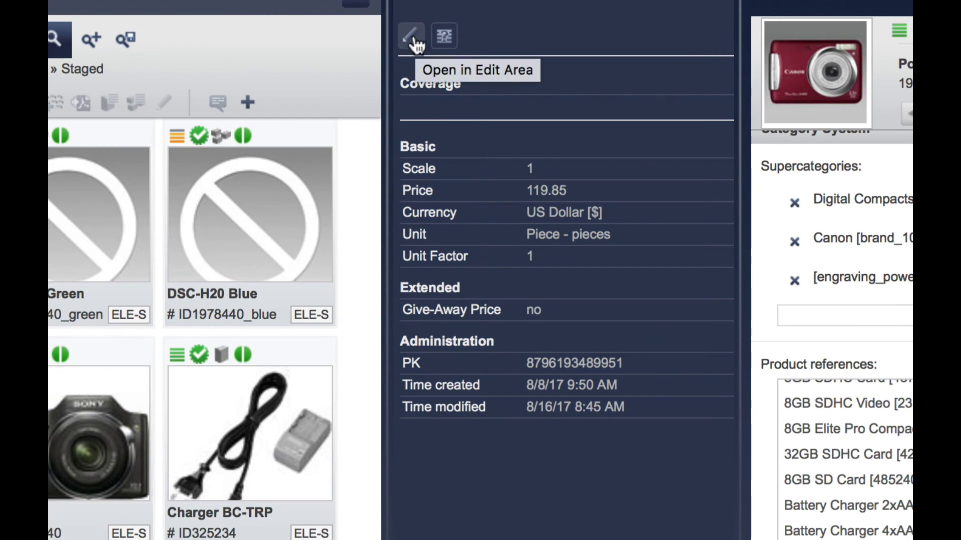
{"action": "left_click", "coordinate": [412, 37]}
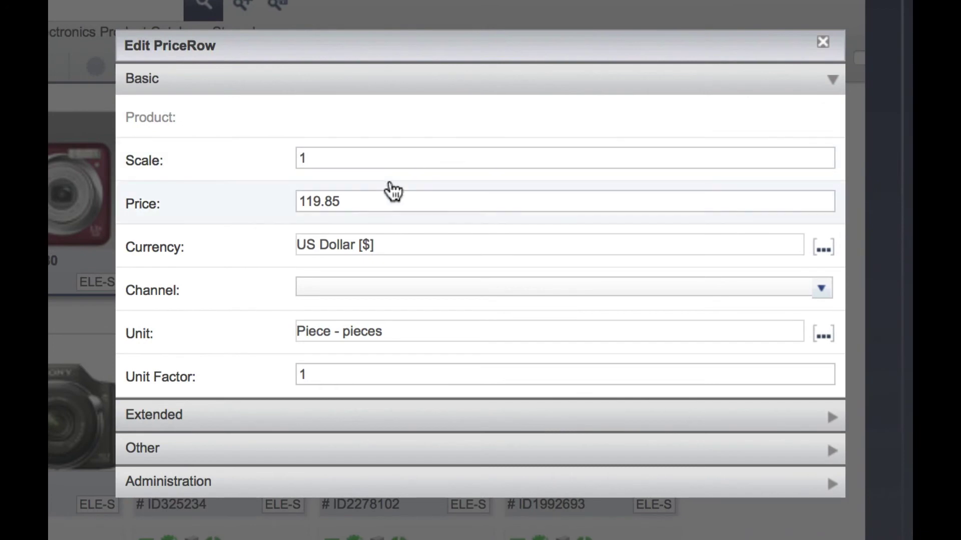
{"action": "left_click", "coordinate": [317, 202]}
{"action": "left_click", "coordinate": [312, 203]}
{"action": "key", "text": "BackSpace"}
{"action": "type", "text": "0"}
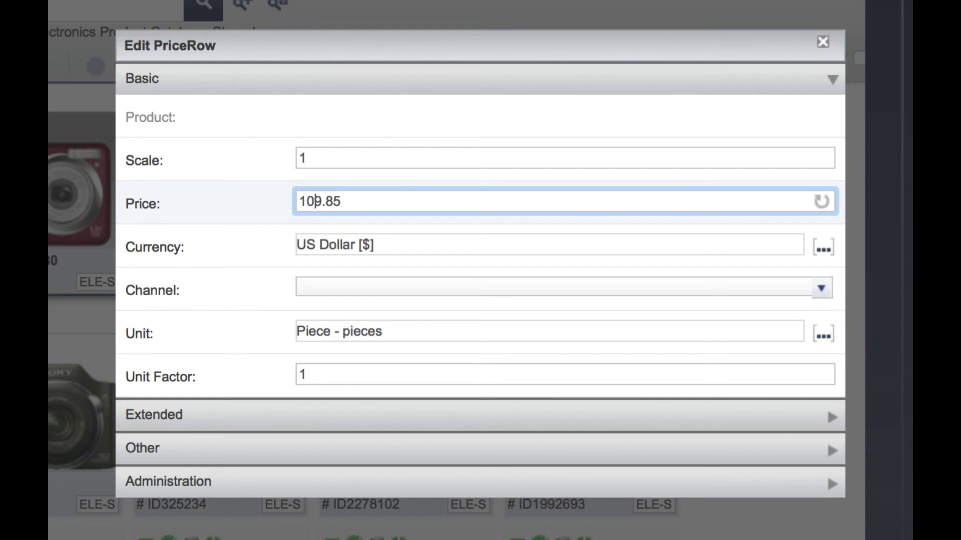
{"action": "left_click", "coordinate": [343, 160]}
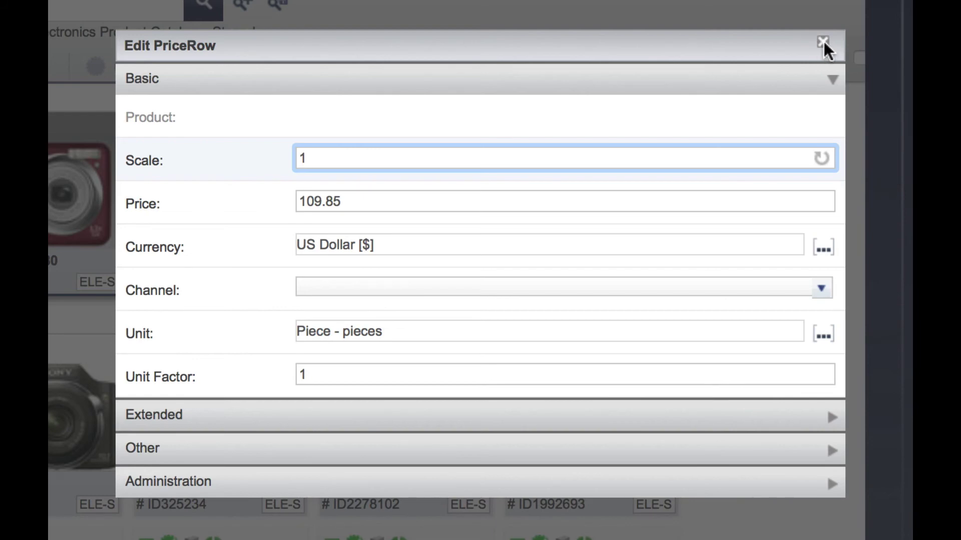
{"action": "left_click", "coordinate": [823, 41]}
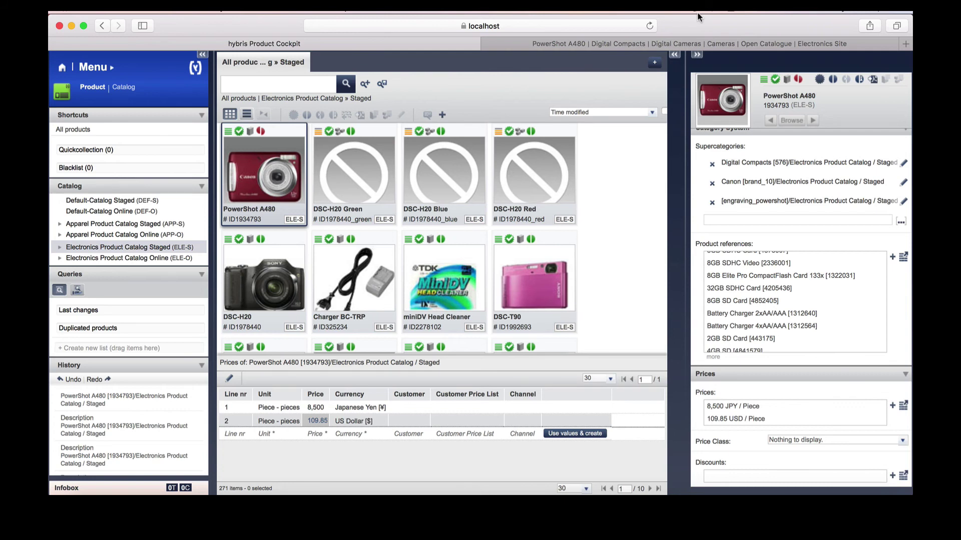
{"action": "scroll", "coordinate": [693, 100], "scroll_direction": "up", "scroll_amount": 10}
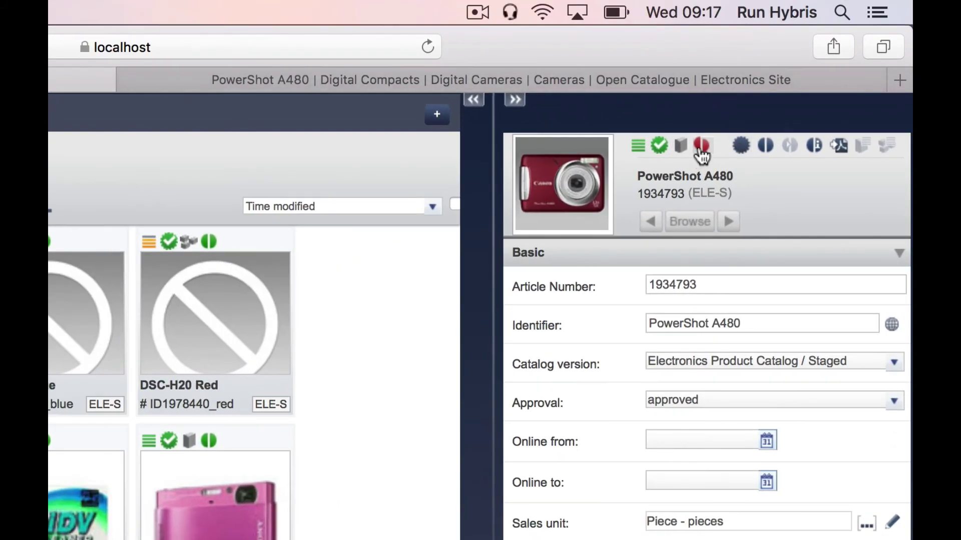
Run synchronization on the staged PowerShot A480 until its status reads Synchronized.
{"action": "mouse_move", "coordinate": [702, 157]}
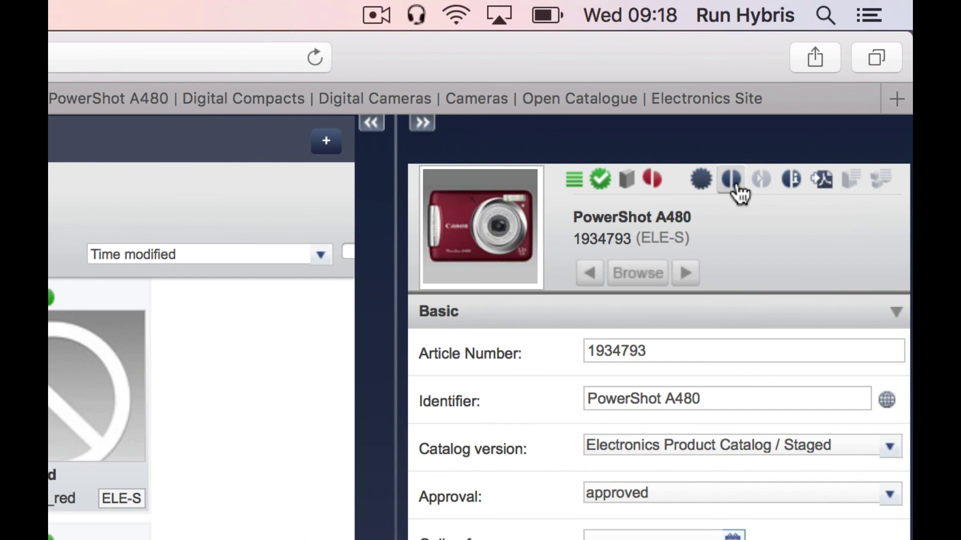
{"action": "left_click", "coordinate": [736, 185]}
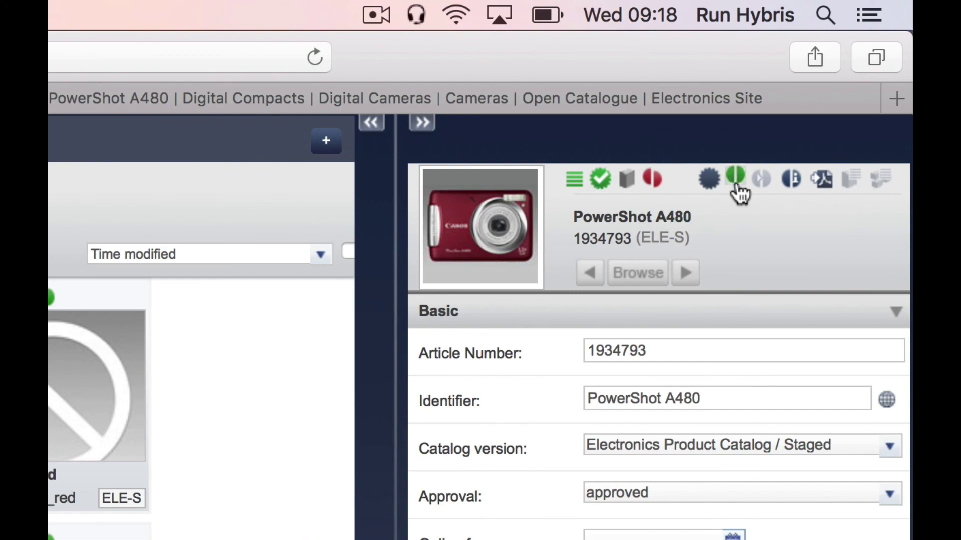
{"action": "mouse_move", "coordinate": [736, 186]}
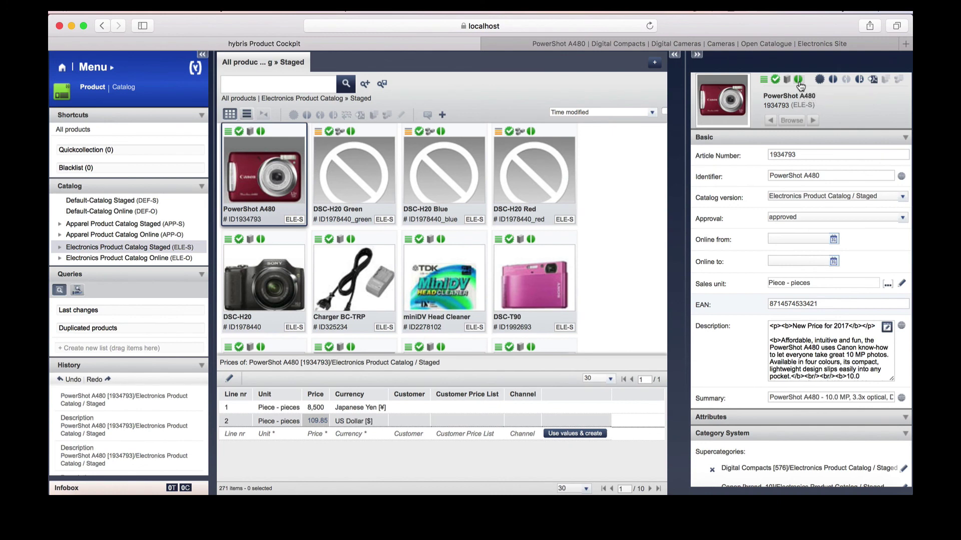
Reload the storefront PowerShot A480 page and confirm $109.85 and the 'New Price for 2017' heading.
{"action": "left_click", "coordinate": [768, 47]}
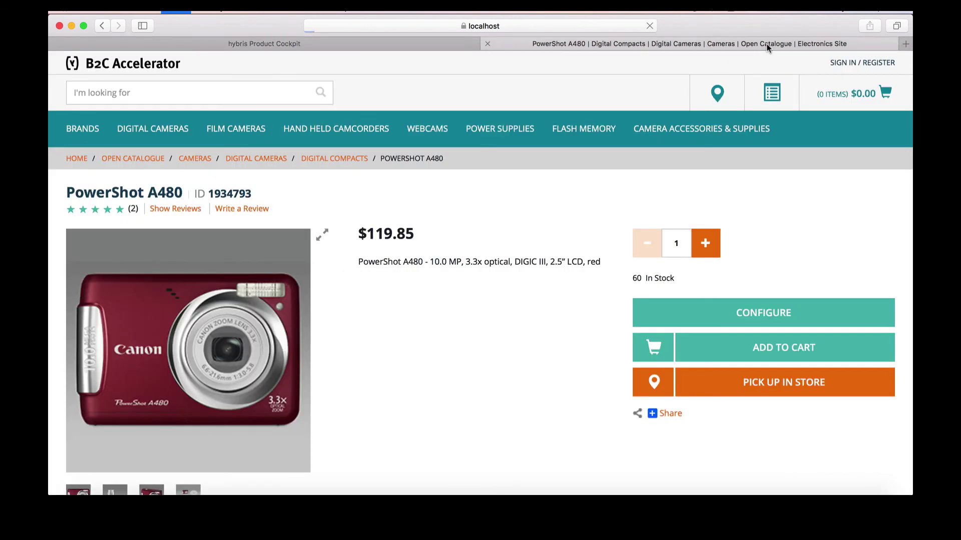
{"action": "key", "text": "super+r"}
{"action": "scroll", "coordinate": [388, 244], "scroll_direction": "down", "scroll_amount": 10}
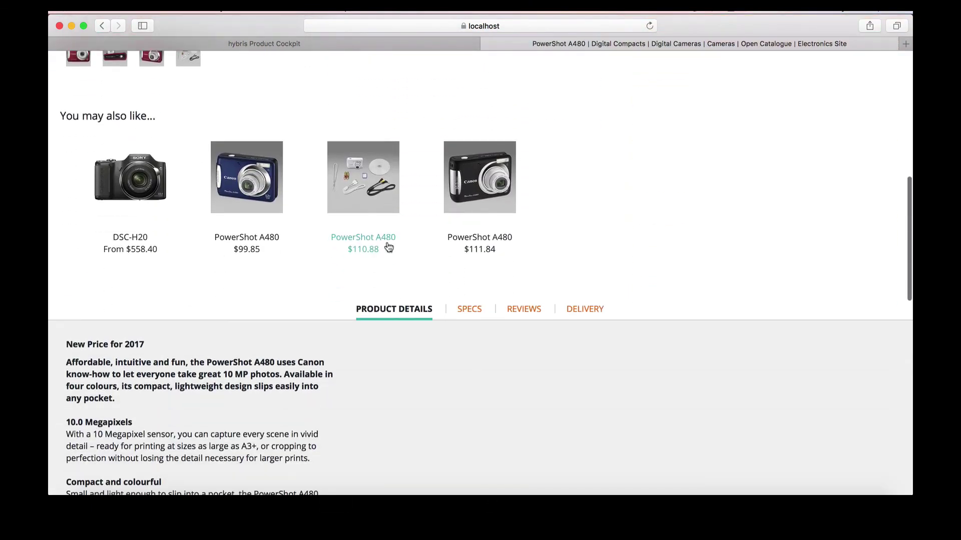
{"action": "left_click_drag", "start_coordinate": [144, 345], "coordinate": [68, 348]}
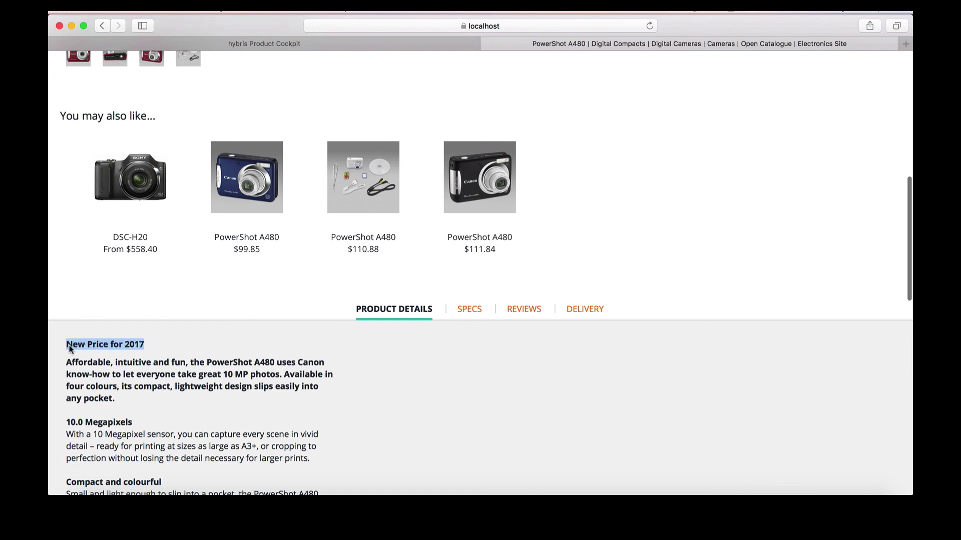
{"action": "left_click", "coordinate": [252, 349]}
{"action": "scroll", "coordinate": [563, 241], "scroll_direction": "down", "scroll_amount": 1}
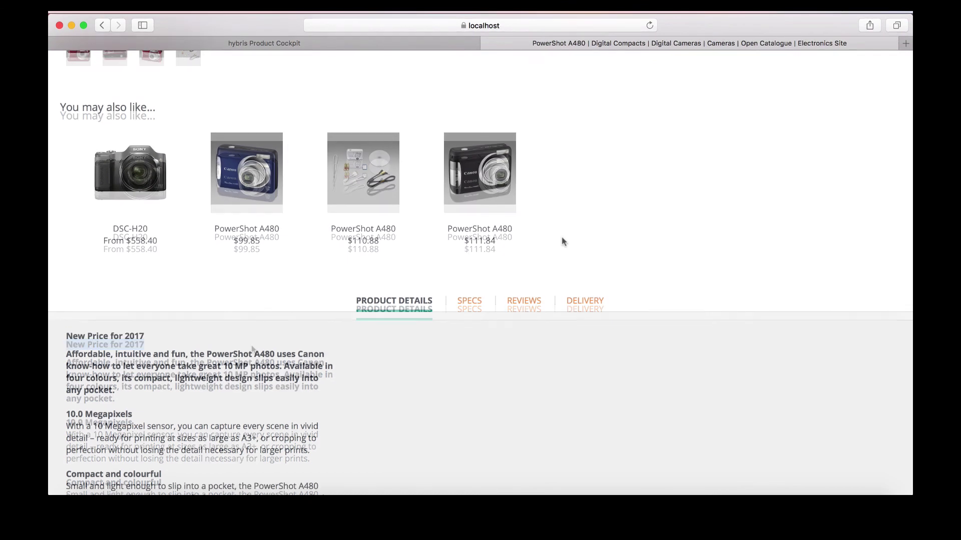